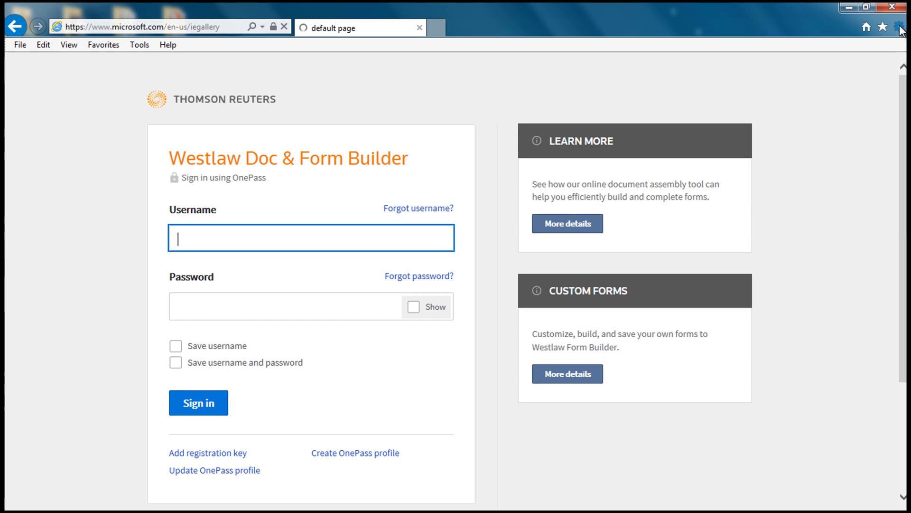
- In Internet Options Security, uncheck Enable Protected Mode for the Internet zone, then select Trusted sites
click(899, 28)
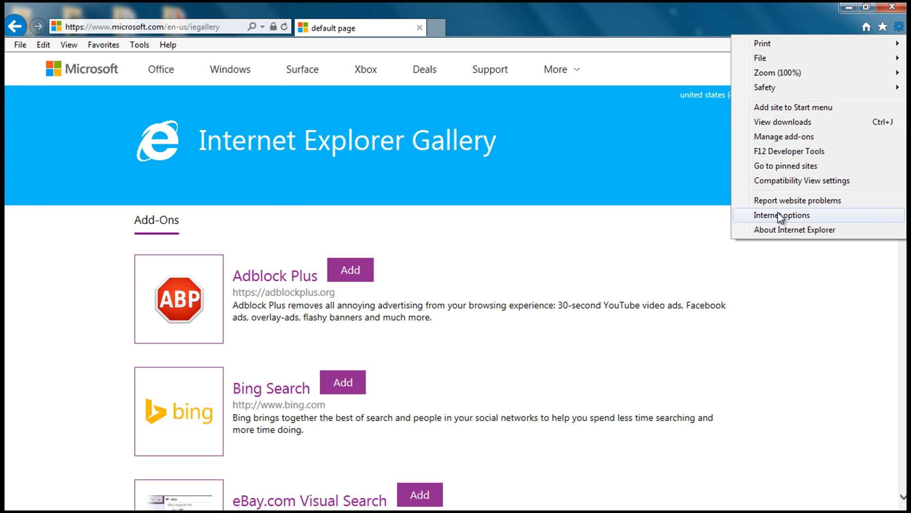
click(781, 216)
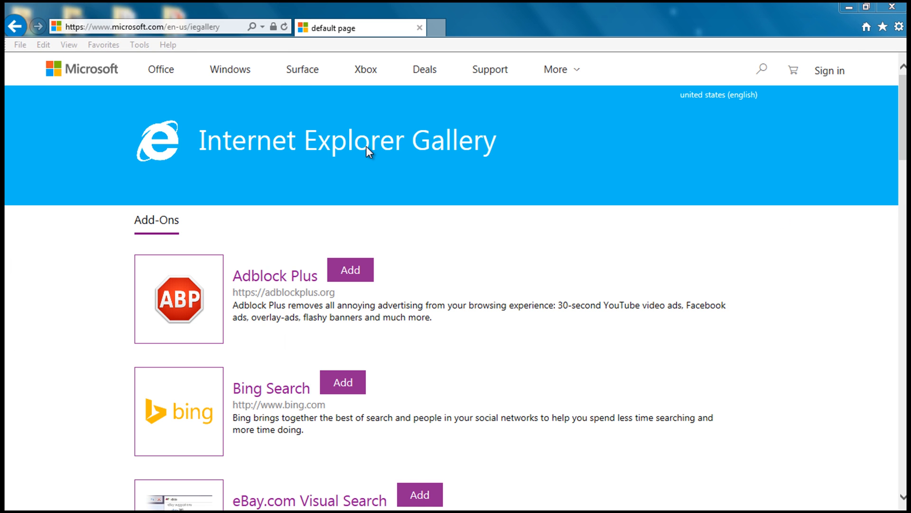
click(75, 41)
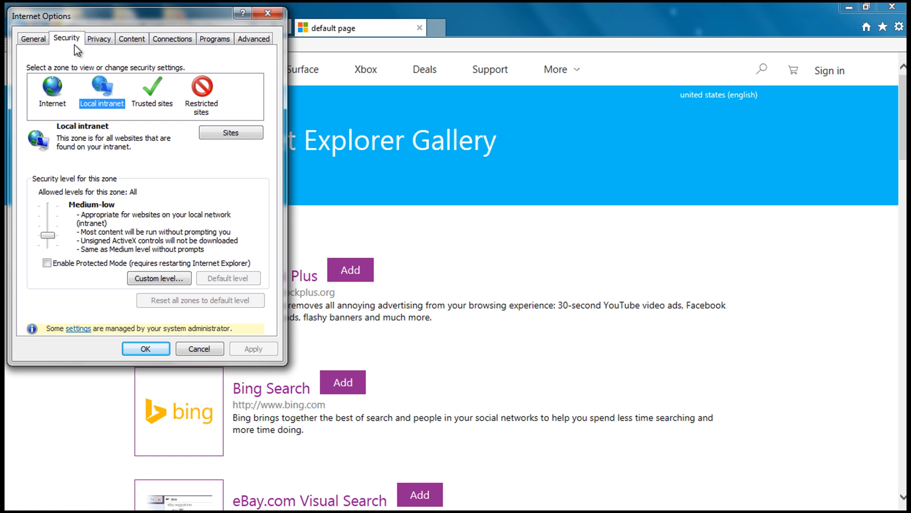
click(48, 90)
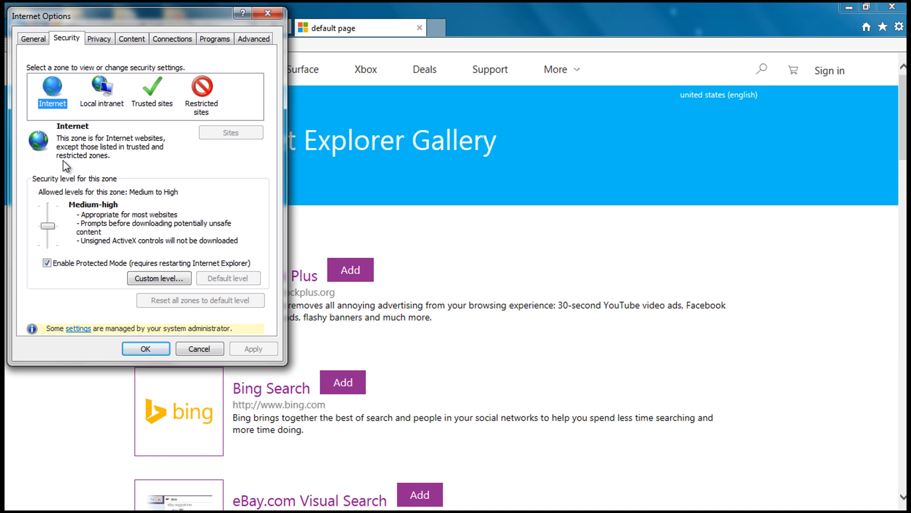
click(47, 262)
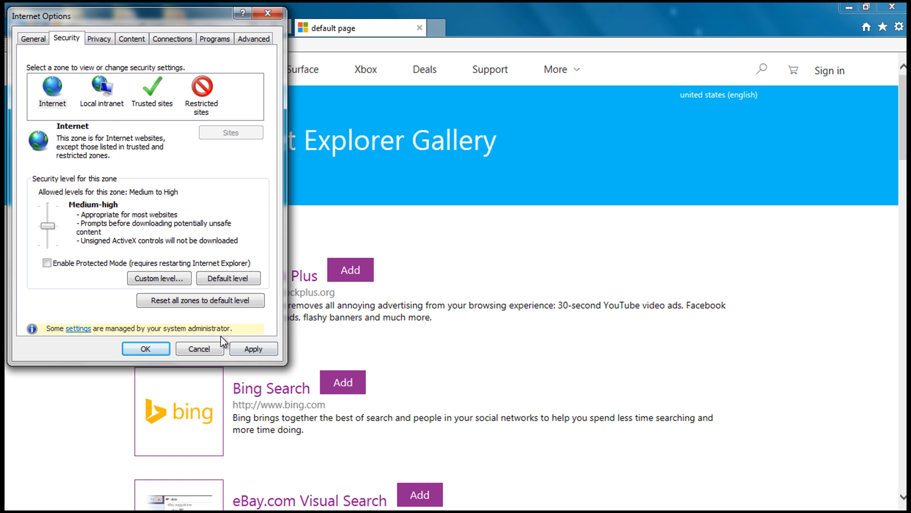
click(150, 88)
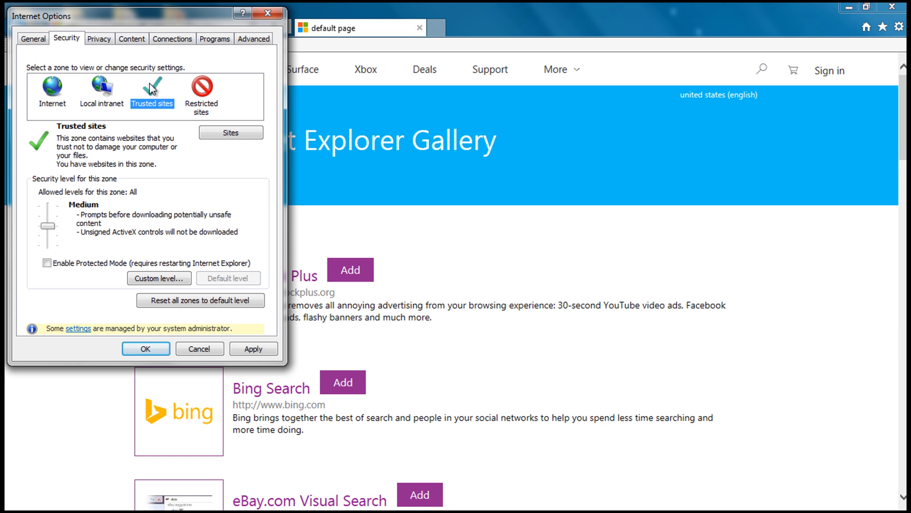
click(229, 132)
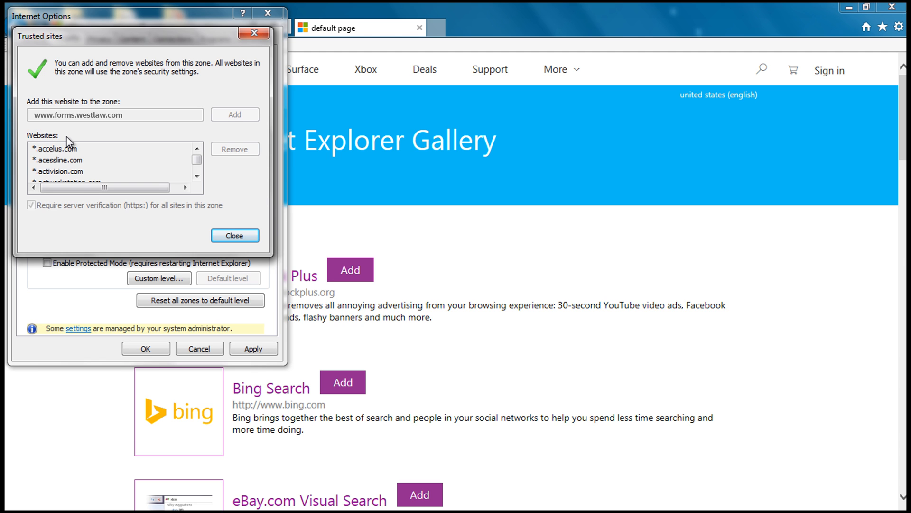
click(238, 117)
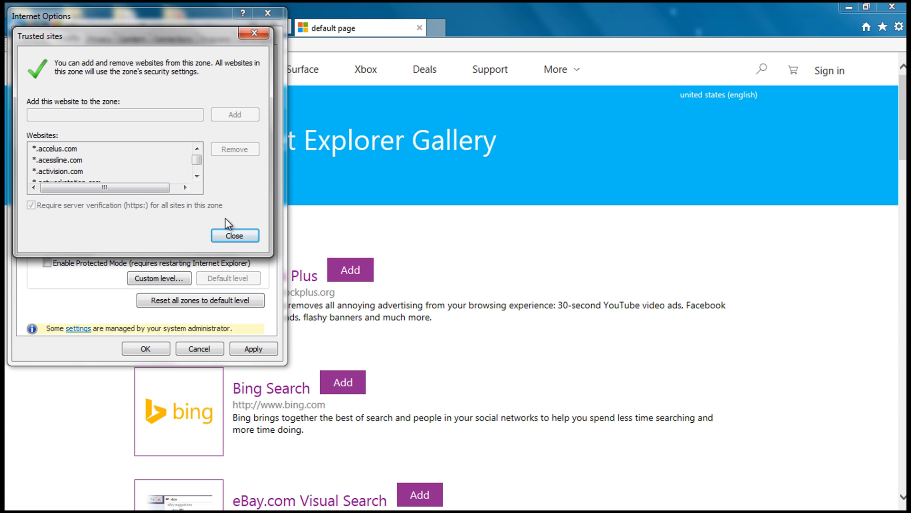
click(224, 237)
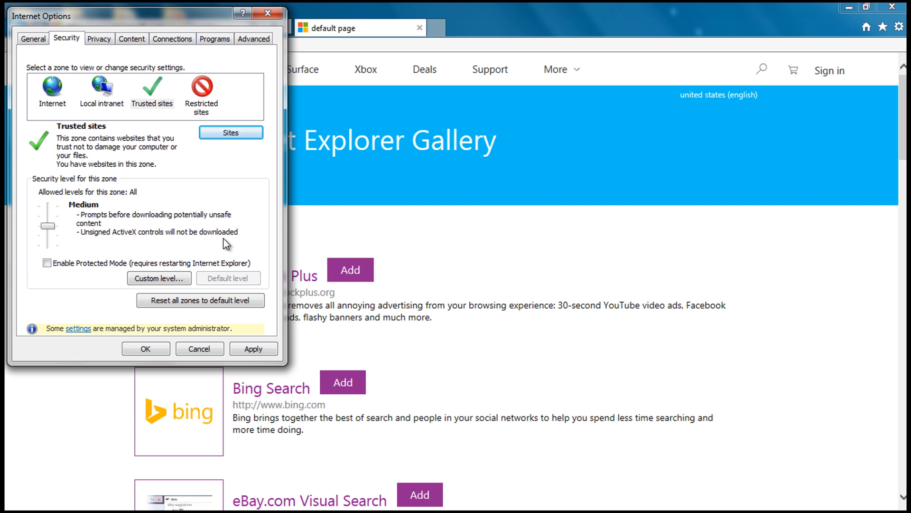
- Apply the new security settings, accept the risk warning, and close Internet Options with OK
click(245, 43)
drag(255, 84, 255, 99)
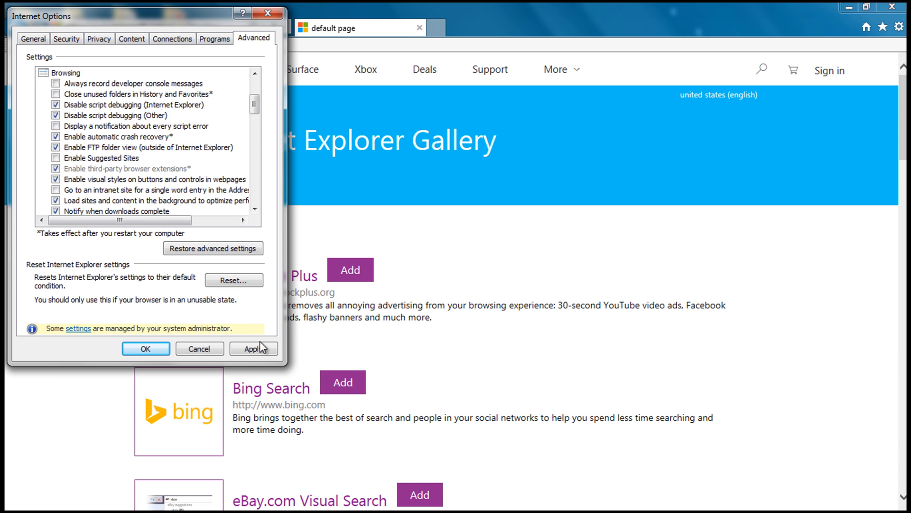
click(243, 350)
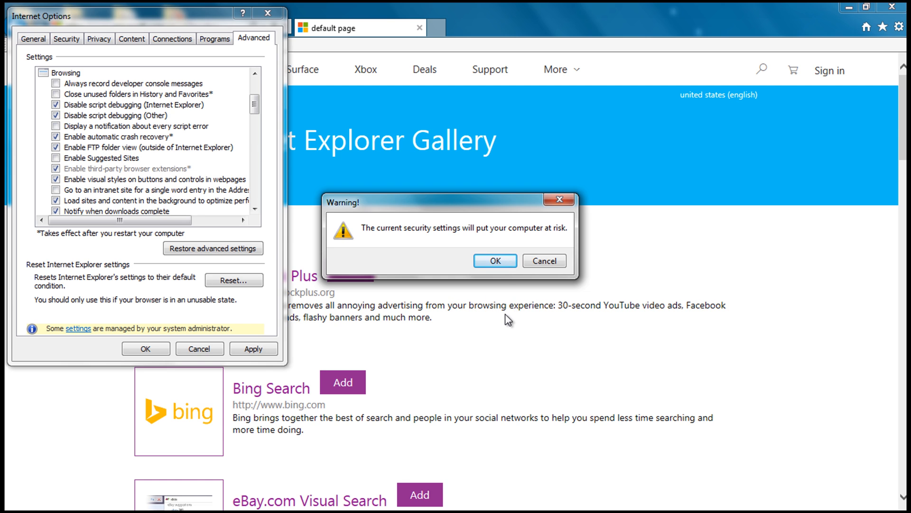
click(496, 261)
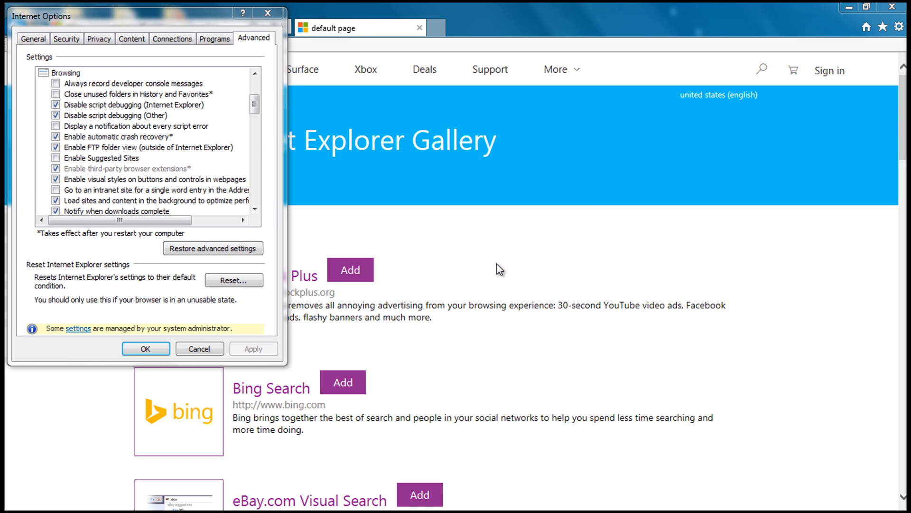
click(149, 348)
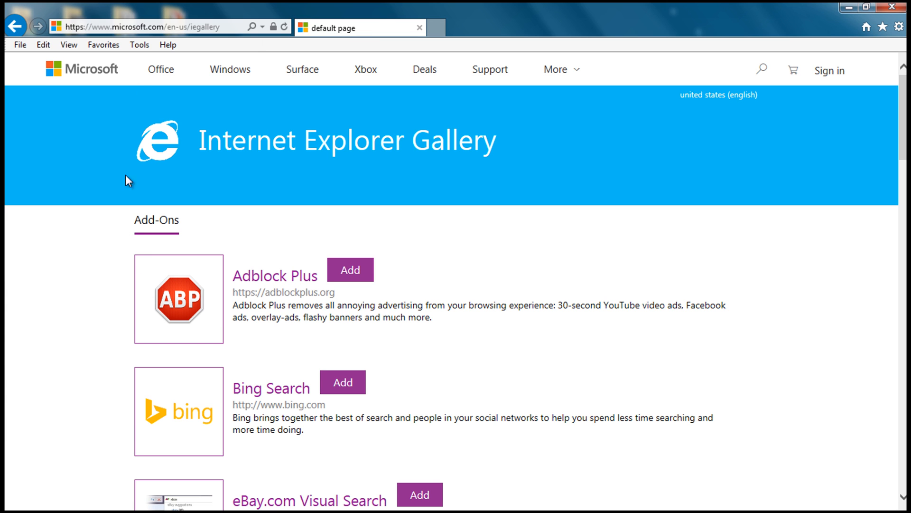
- Go to forms.westlaw.com to load the Doc & Form Builder sign-in page
click(150, 27)
text(f)
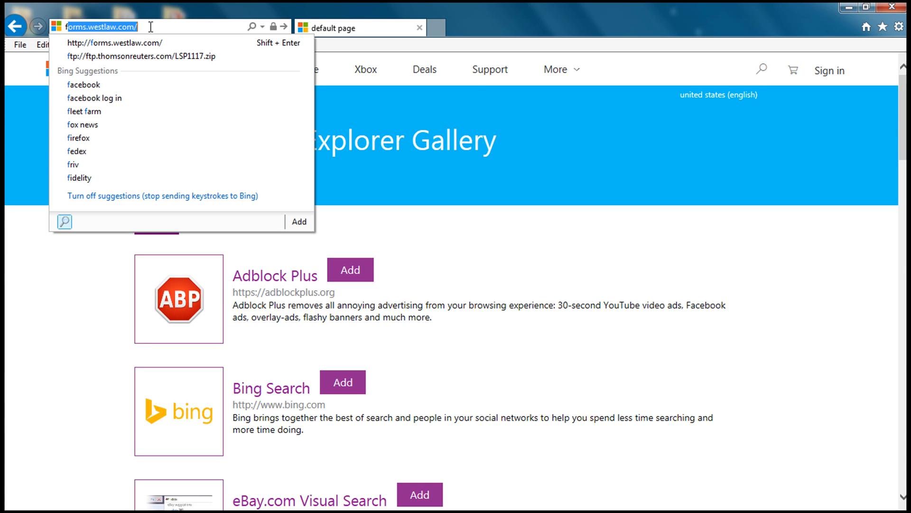
text(orm)
key(Return)
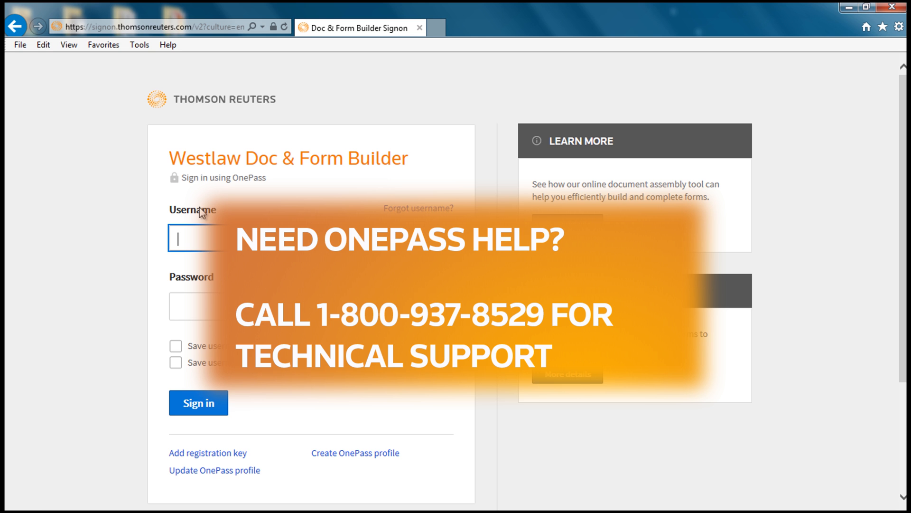
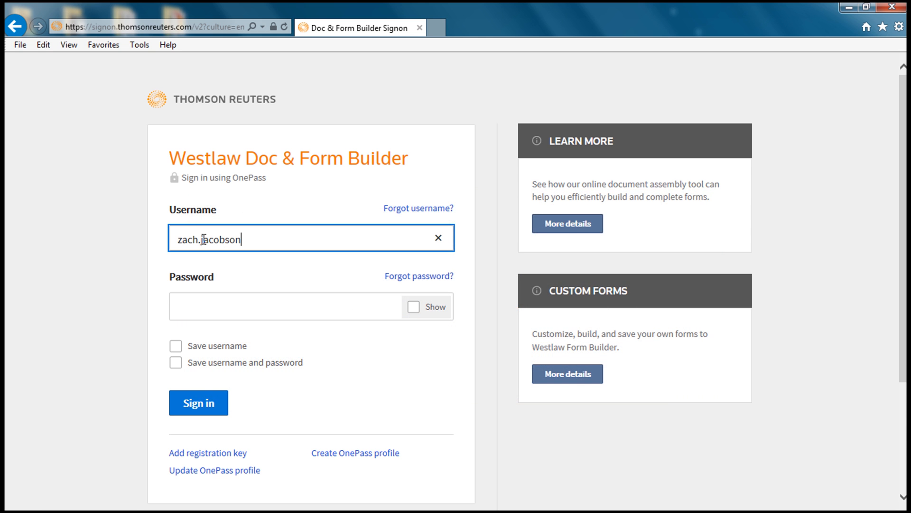
- Sign in with the account username and password
key(Tab)
text(••••••••••)
key(Return)
- Dismiss the password prompt and continue with client ID 111
click(349, 339)
click(716, 500)
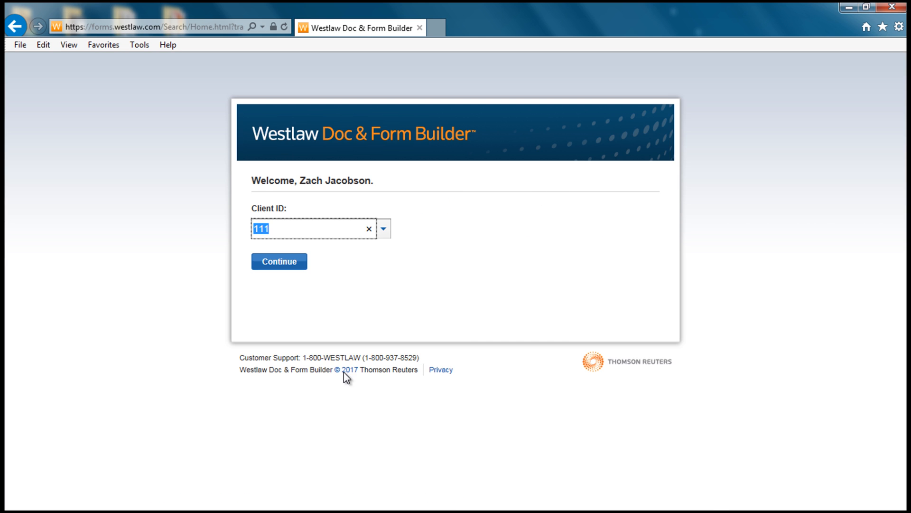
click(269, 307)
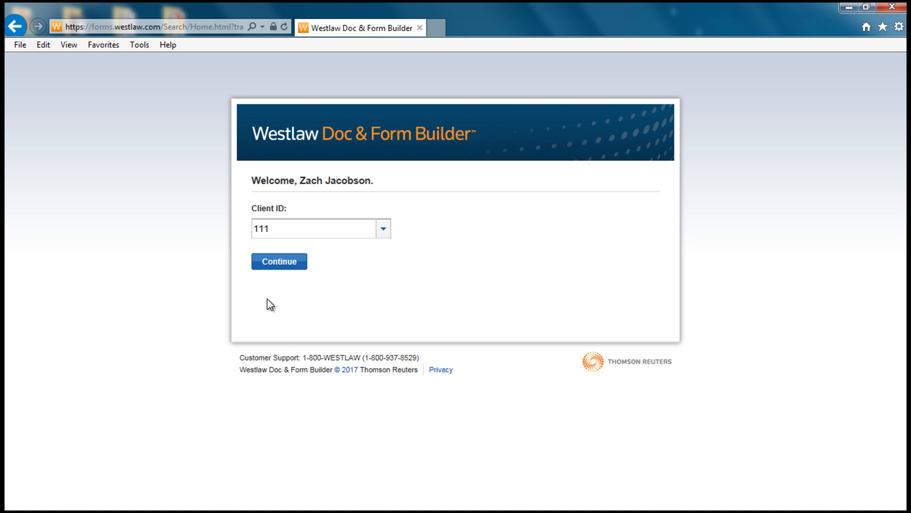
click(277, 263)
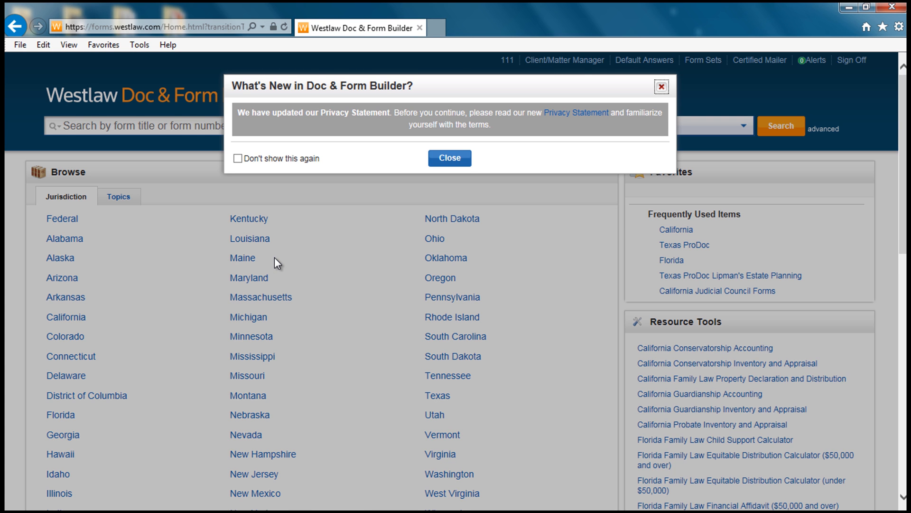
- Close the What's New notice and open Preferences from the page footer
click(453, 159)
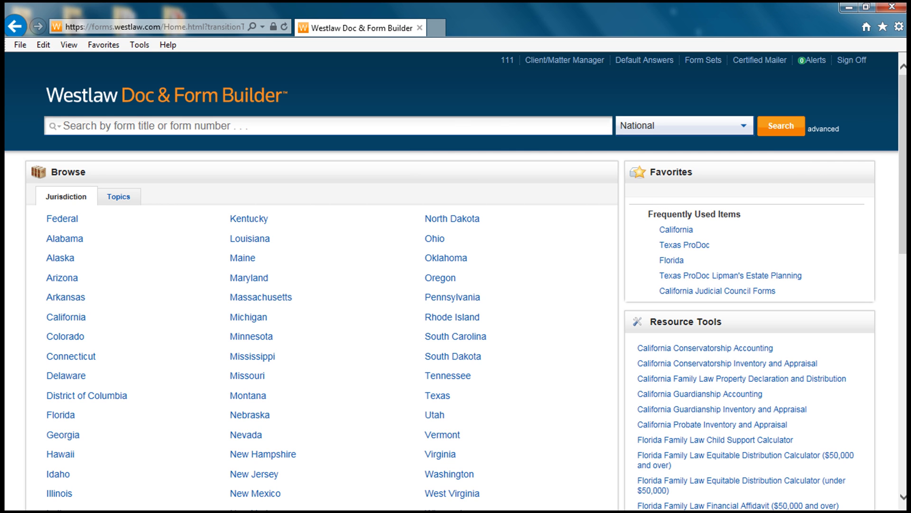
drag(903, 114, 904, 385)
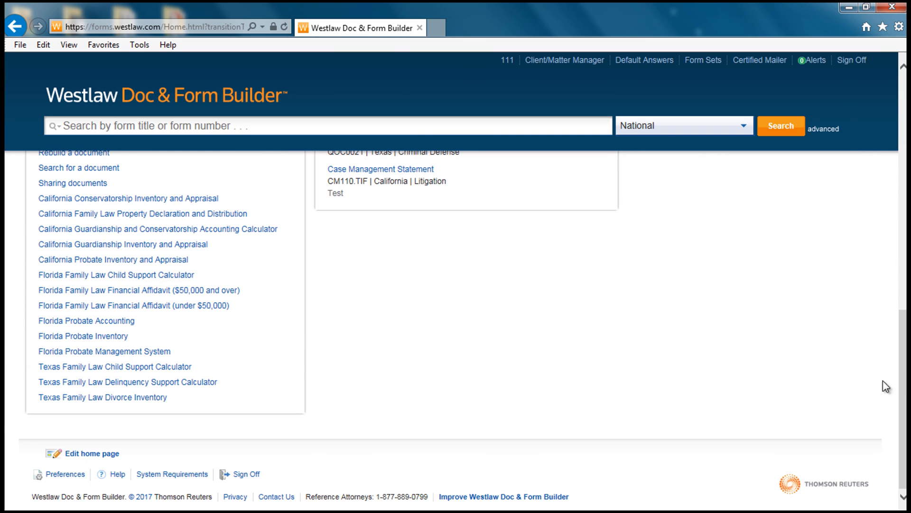
click(66, 472)
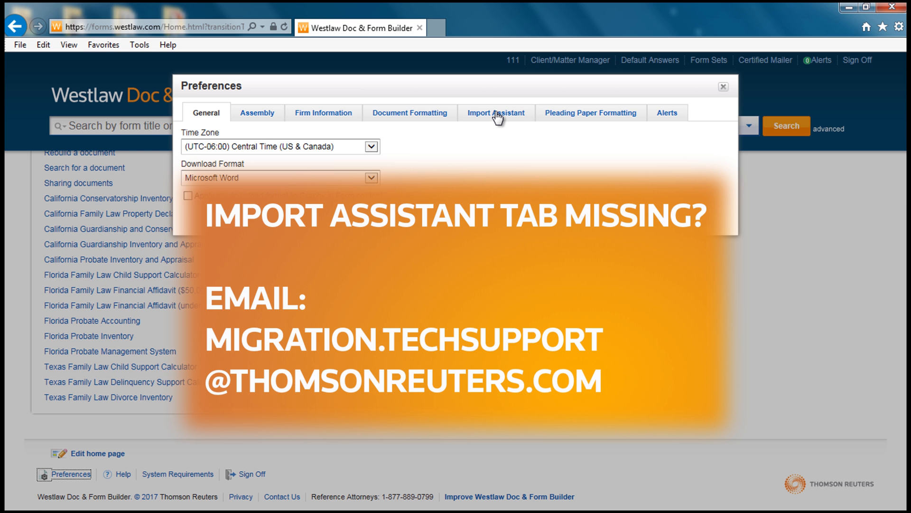
- On the Import Assistant tab, launch Import Data from Legal Solutions
click(494, 119)
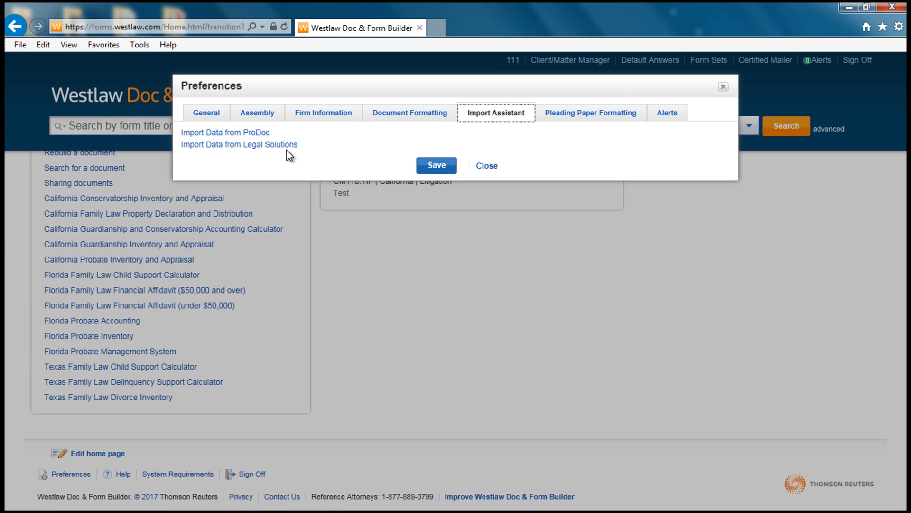
click(253, 145)
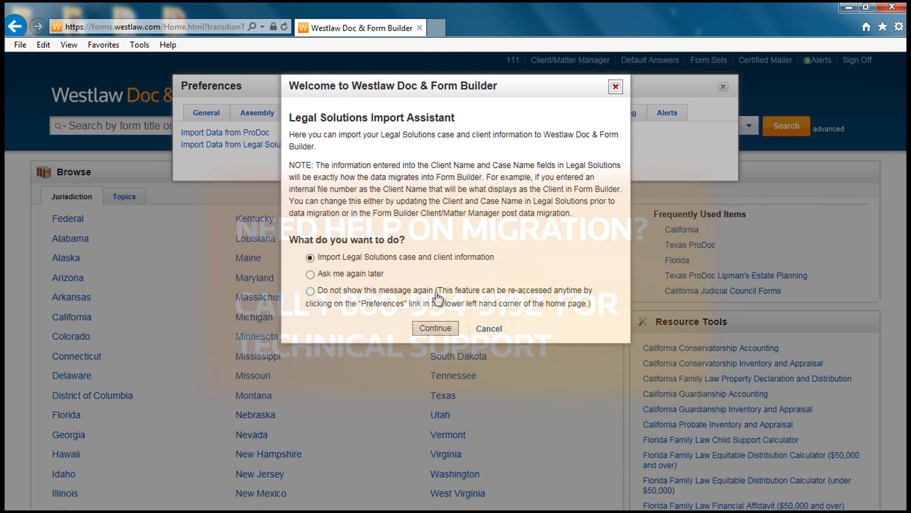
- Choose to import Legal Solutions case and client information and agree to install the Migration Tool add-on
click(430, 333)
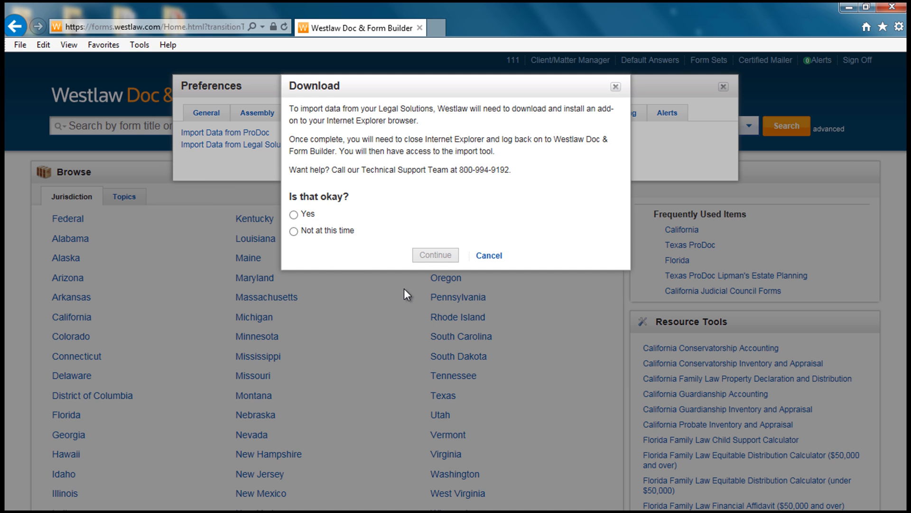
click(294, 215)
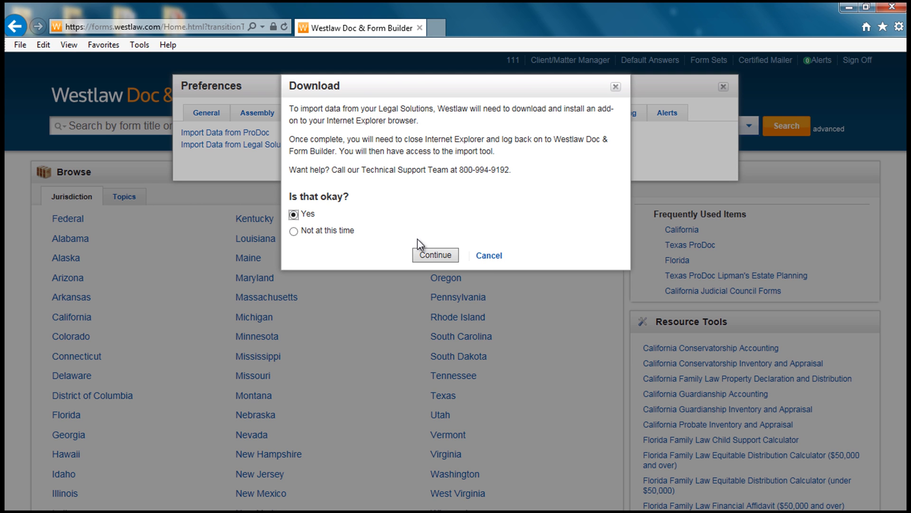
click(424, 255)
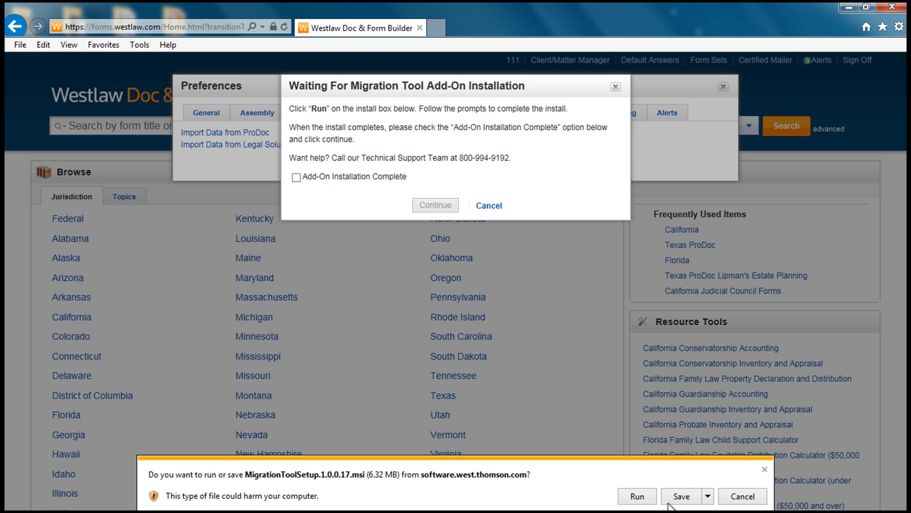
- Save and run MigrationToolSetup.1.0.0.17.msi despite the unverified publisher, advancing to folder selection
click(707, 496)
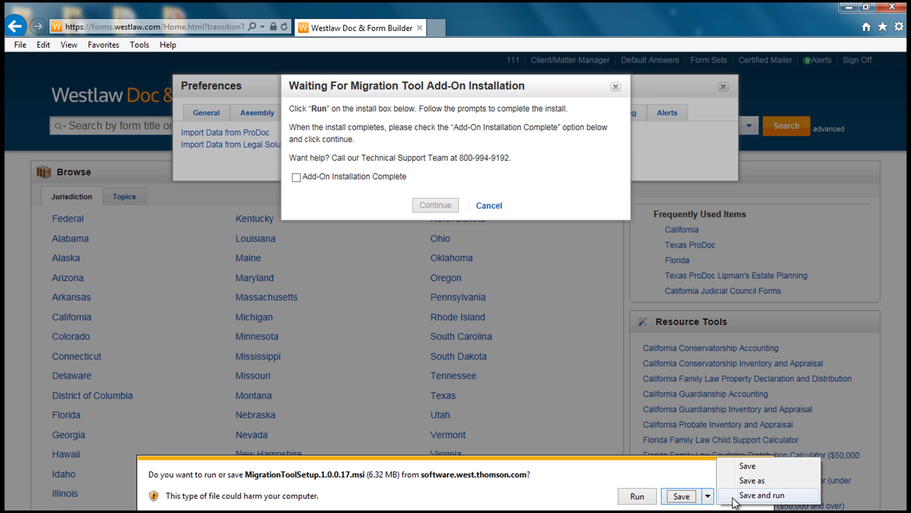
click(752, 496)
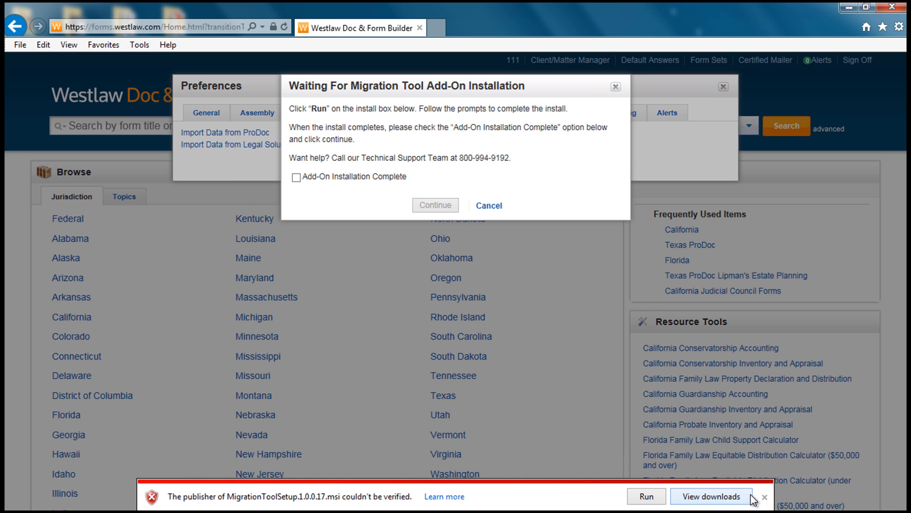
click(646, 498)
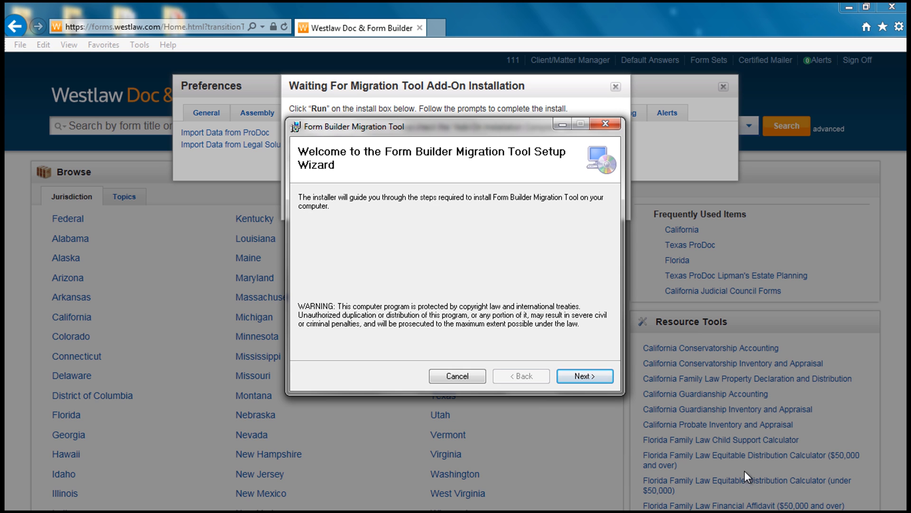
click(580, 375)
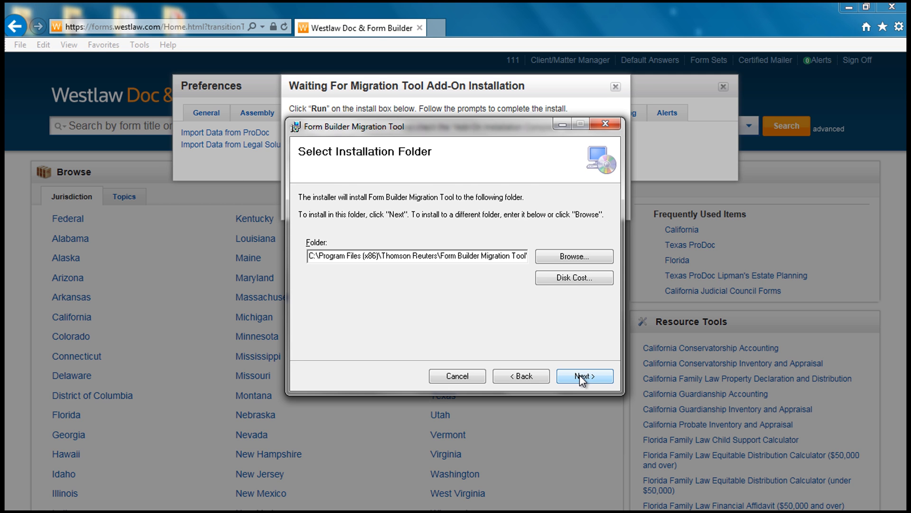
- Install the Migration Tool into C:\Program Files (x86)\Thomson Reuters\Form Builder Migration Tool and close the installer
click(579, 375)
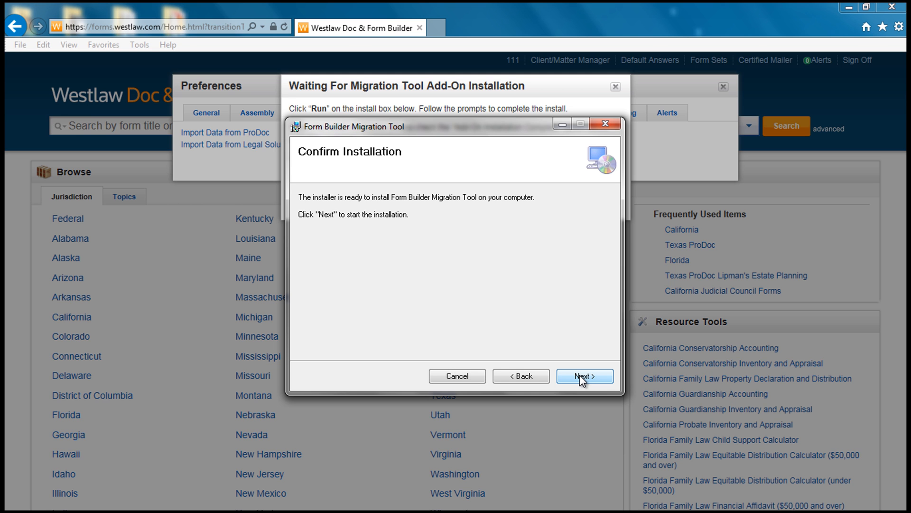
click(579, 375)
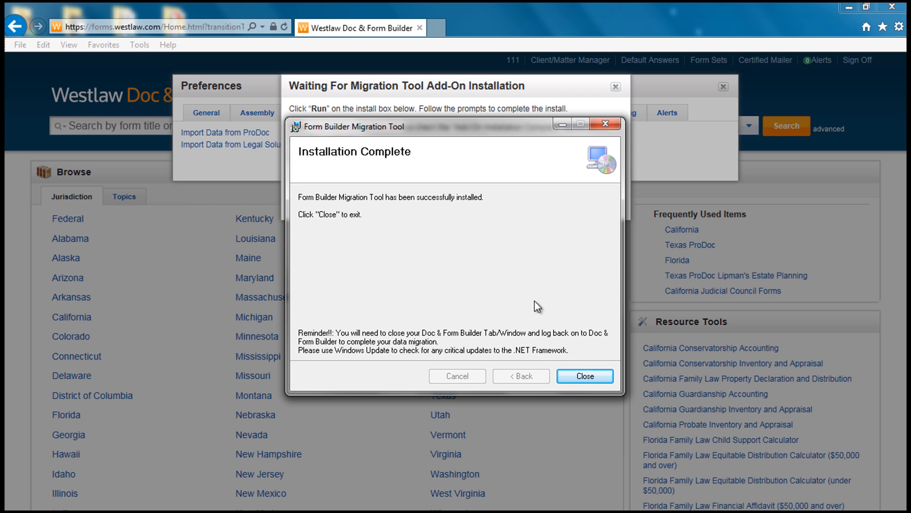
click(587, 376)
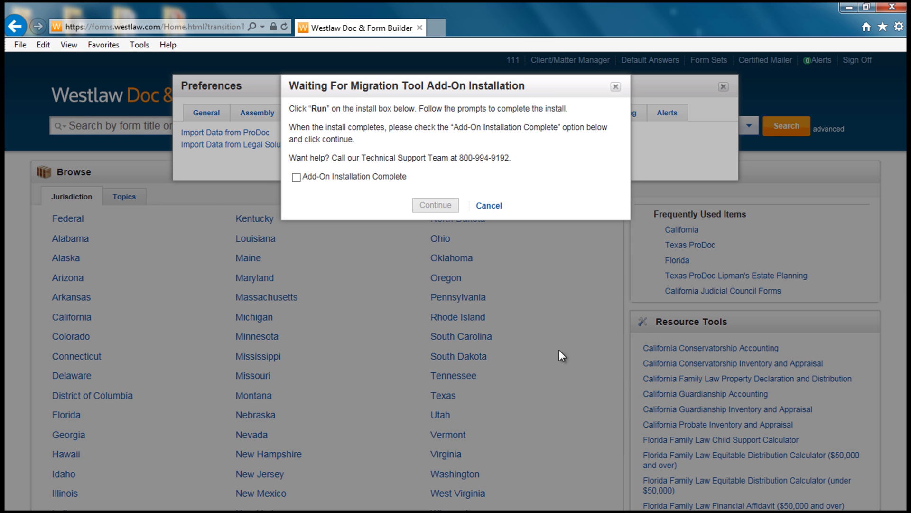
- Mark the Migration Tool add-on installation complete, dismiss the finished notice, and close Preferences
click(296, 177)
click(426, 207)
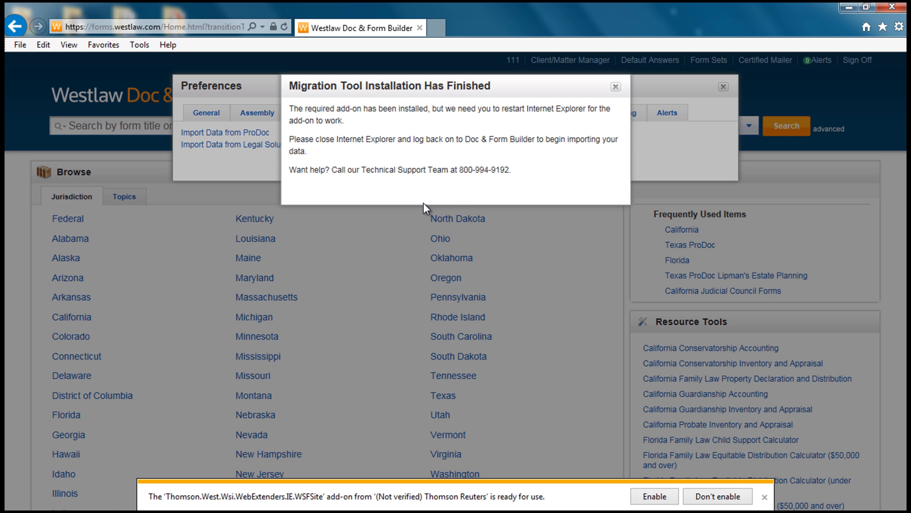
click(616, 87)
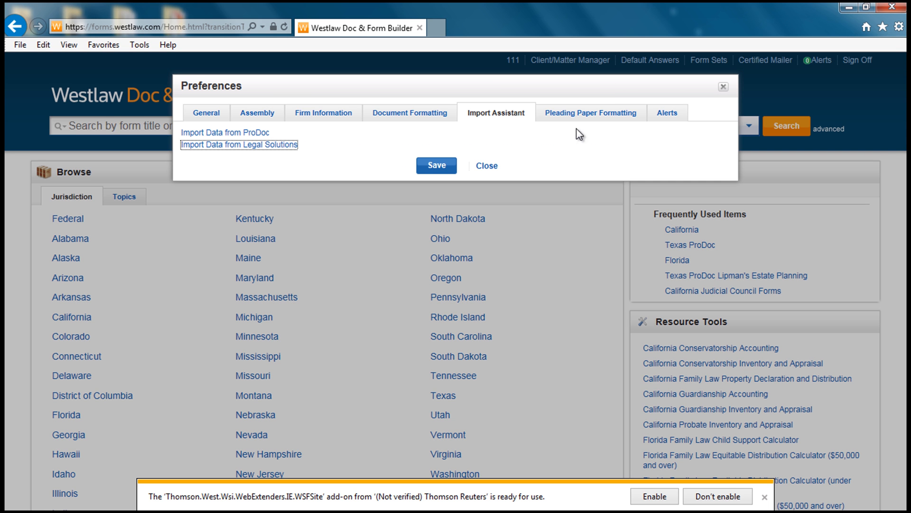
click(493, 168)
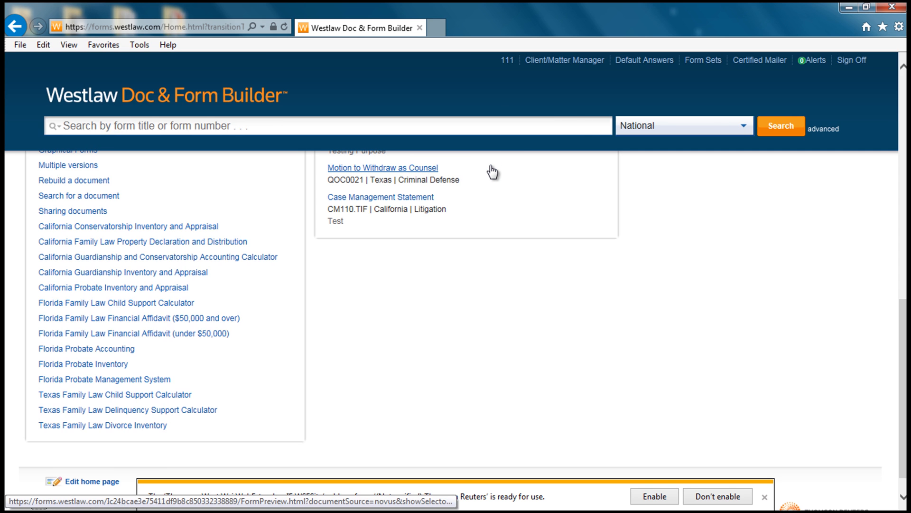
- Sign off, dismiss the add-on notification, close the browser, and relaunch Internet Explorer
click(851, 61)
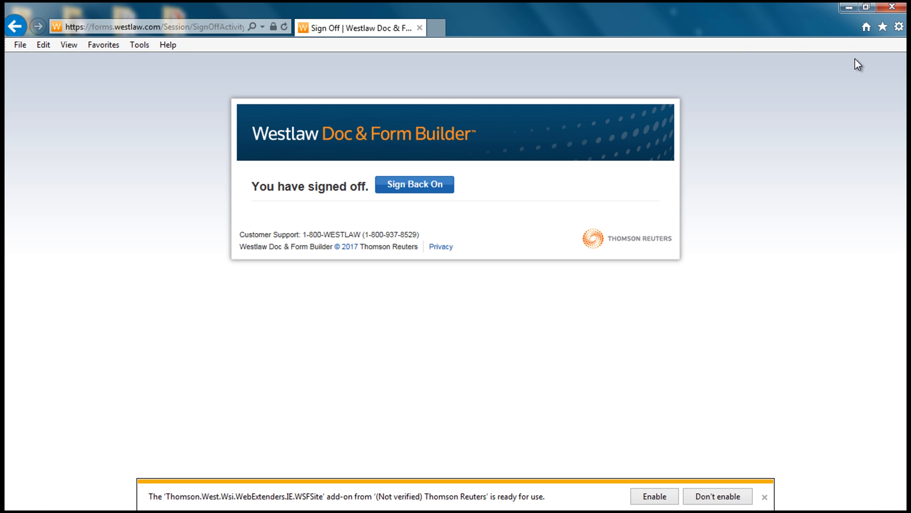
click(765, 497)
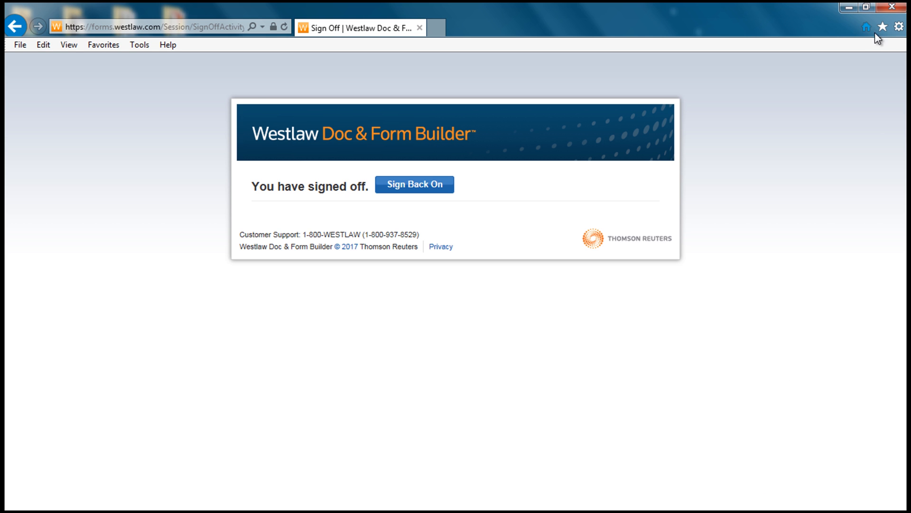
click(892, 8)
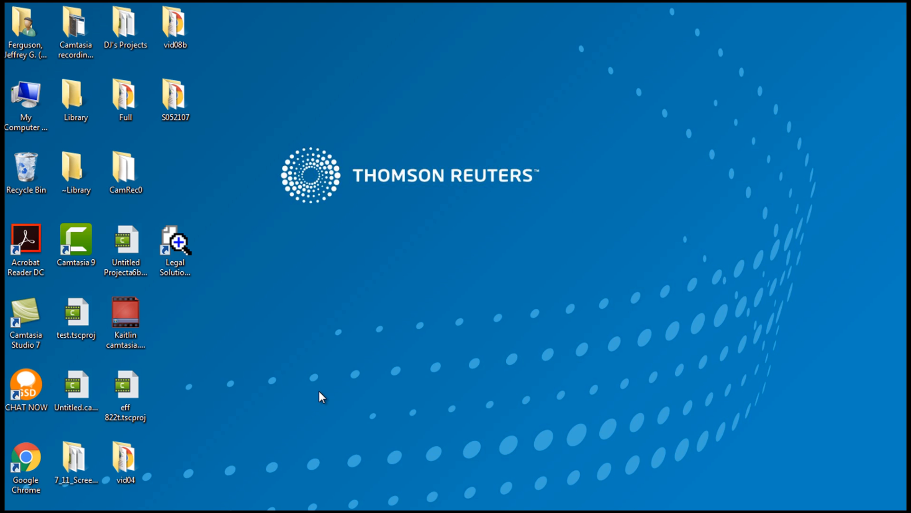
mouse_move(88, 505)
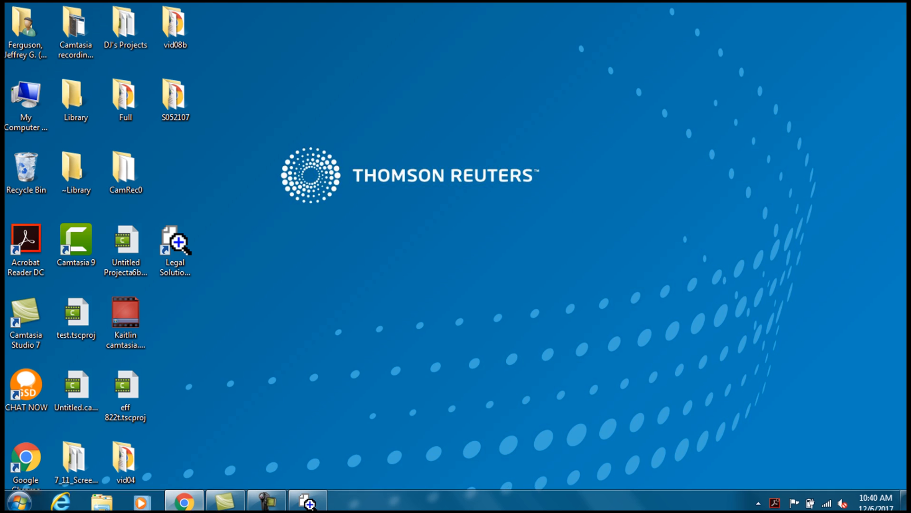
click(58, 497)
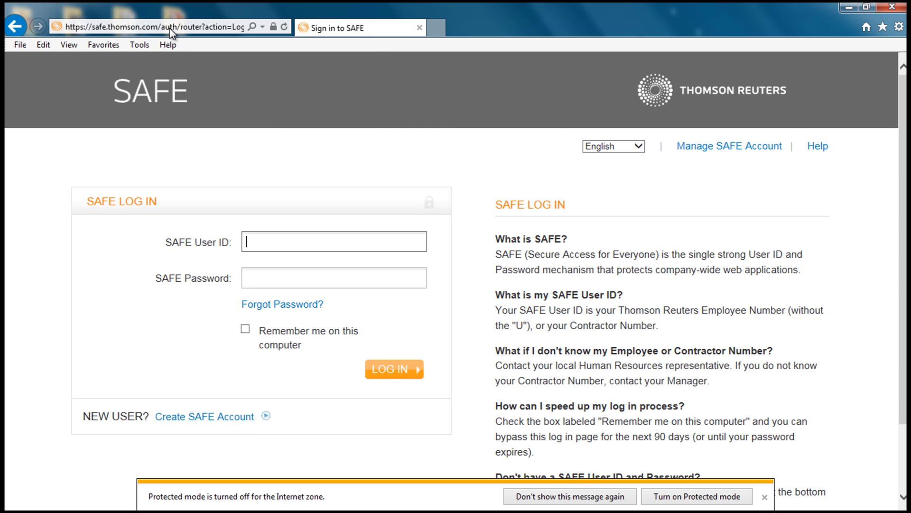
- Go to forms.westlaw.com in the browser
click(174, 28)
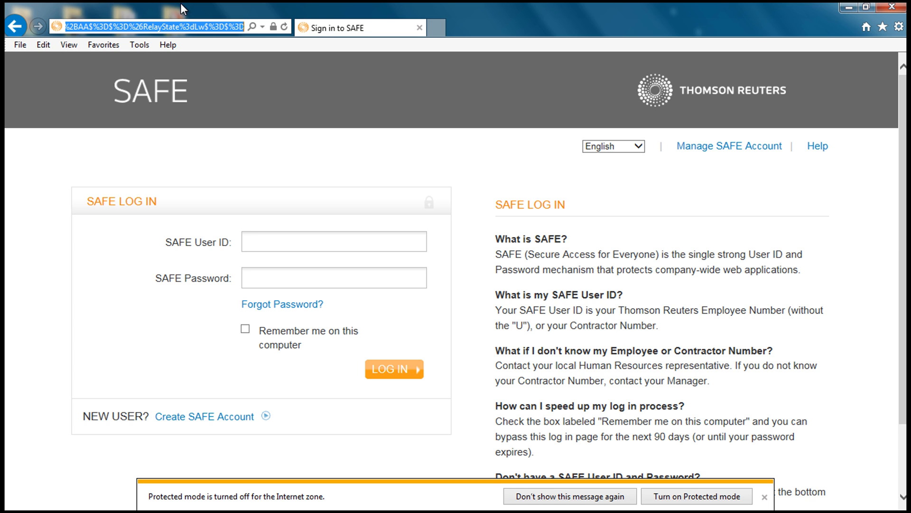
text(forms.)
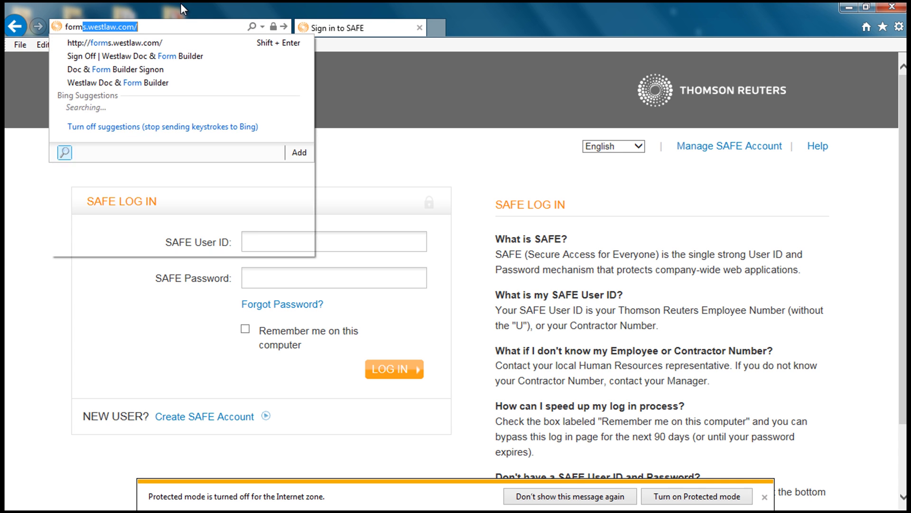
key(shift+Return)
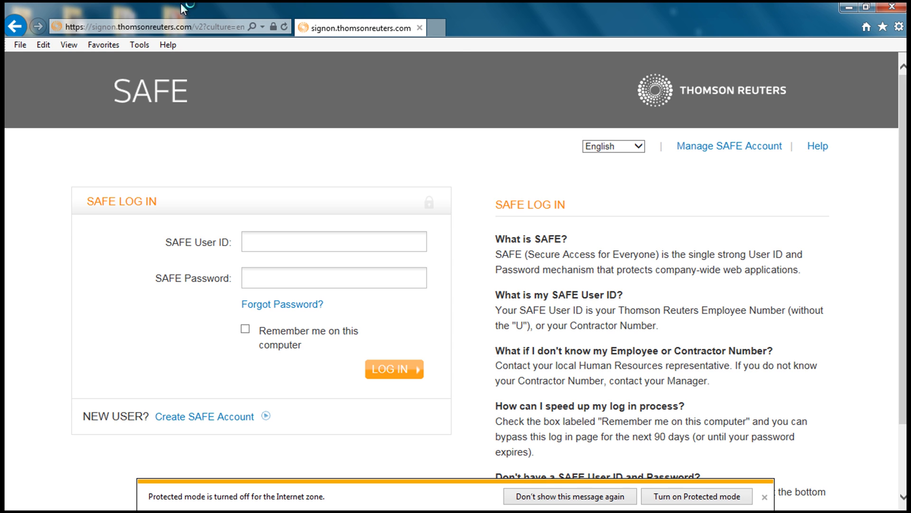
- Sign in with the account username and password, accepting the WestLawNext registration key and default client ID
click(199, 237)
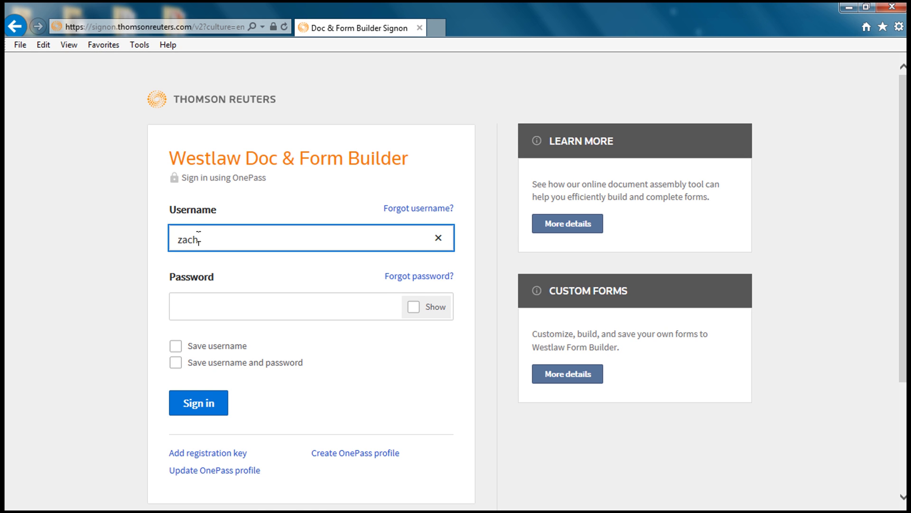
key(Tab)
text(************)
key(Return)
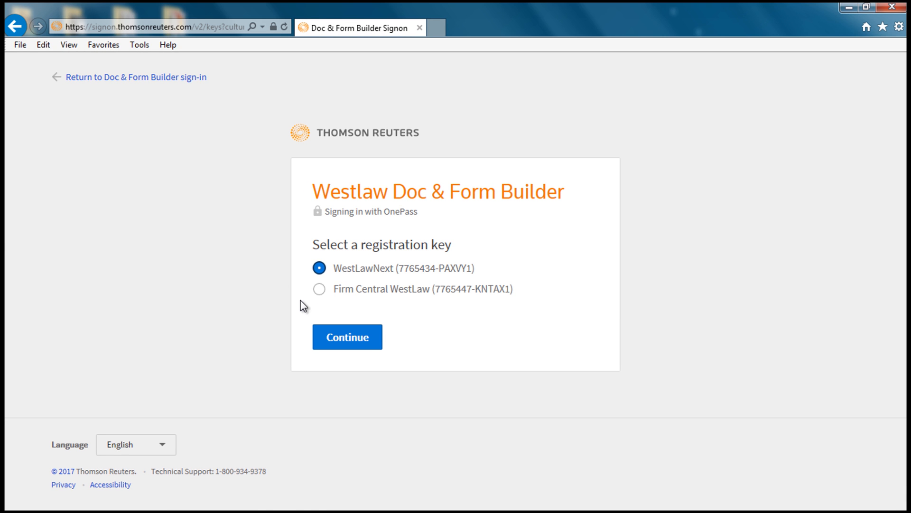
click(347, 338)
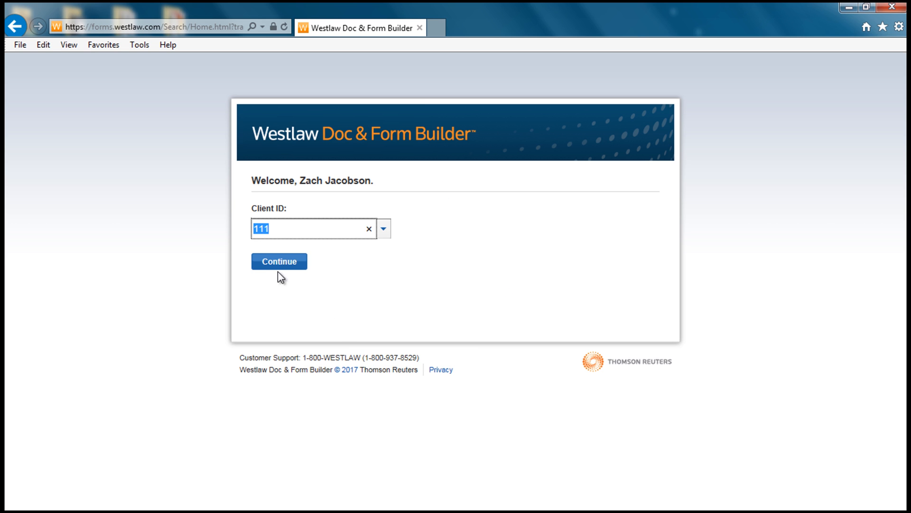
click(271, 262)
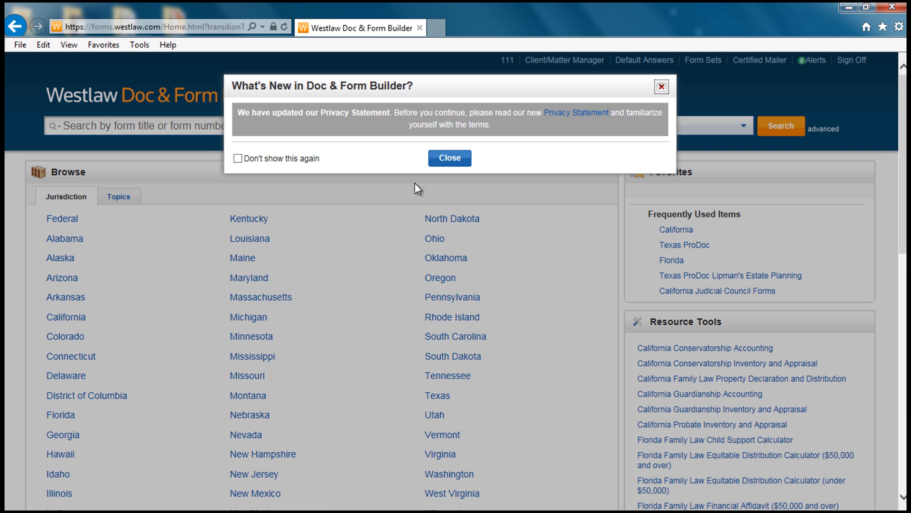
- Dismiss What's New and launch Import Data from Legal Solutions from the Preferences Import Assistant tab
click(451, 159)
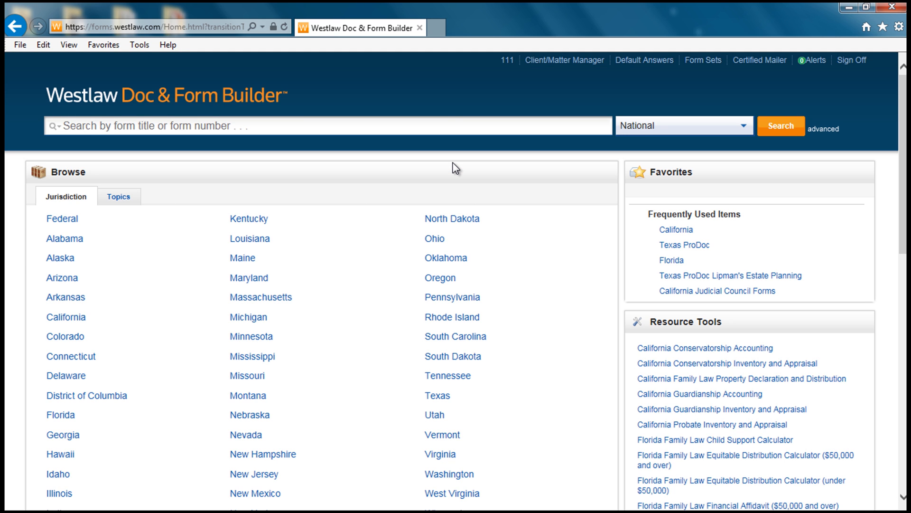
scroll(456, 333, down, 15)
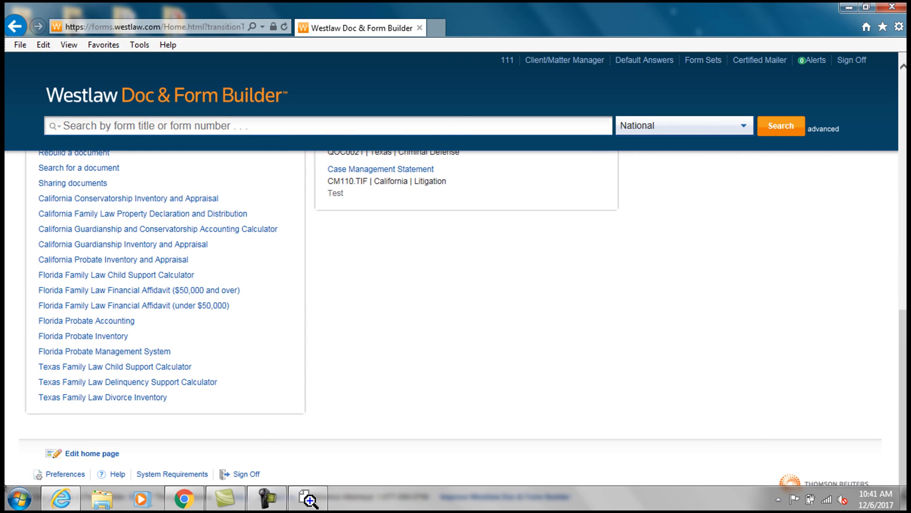
click(65, 474)
click(483, 110)
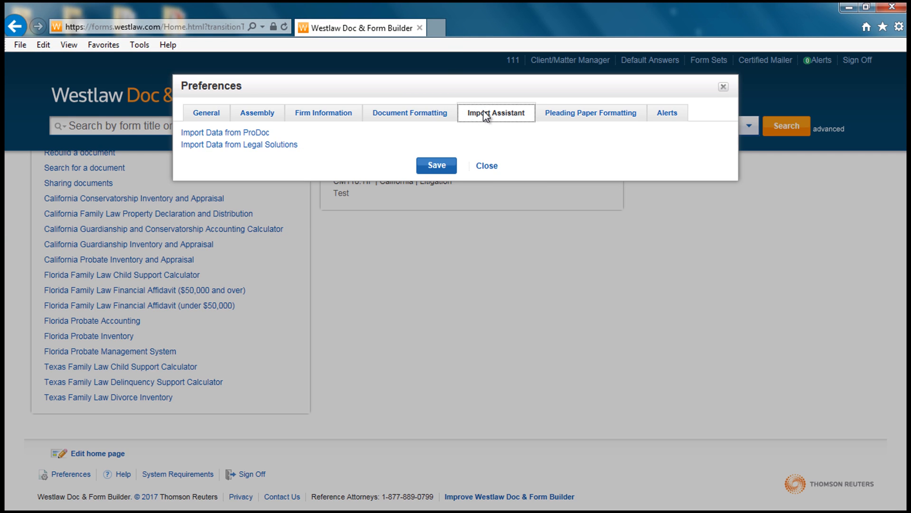
click(290, 145)
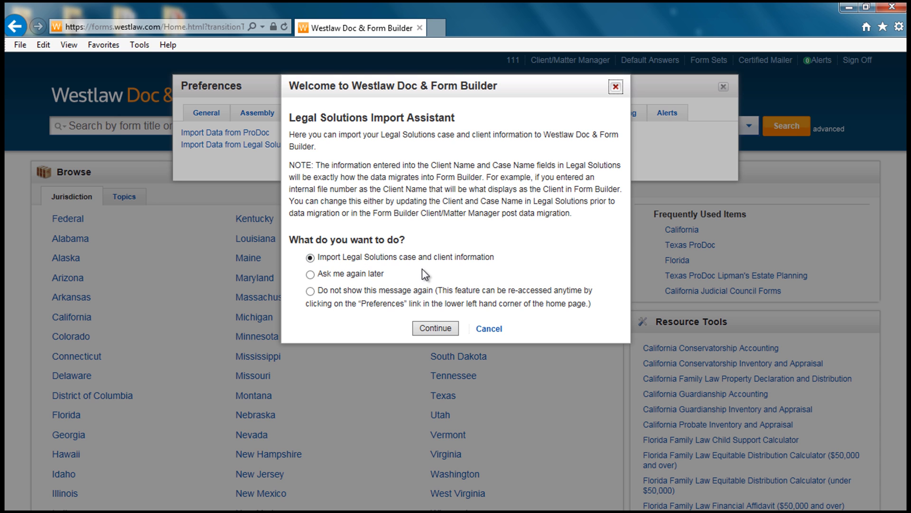
- Proceed with 'Import Legal Solutions case and client information' and open the clients-per-page choices
click(429, 329)
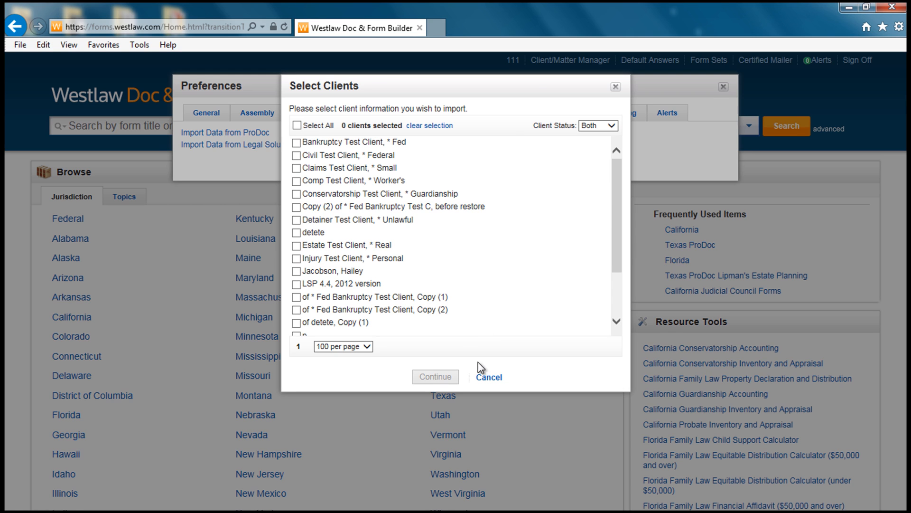
click(368, 349)
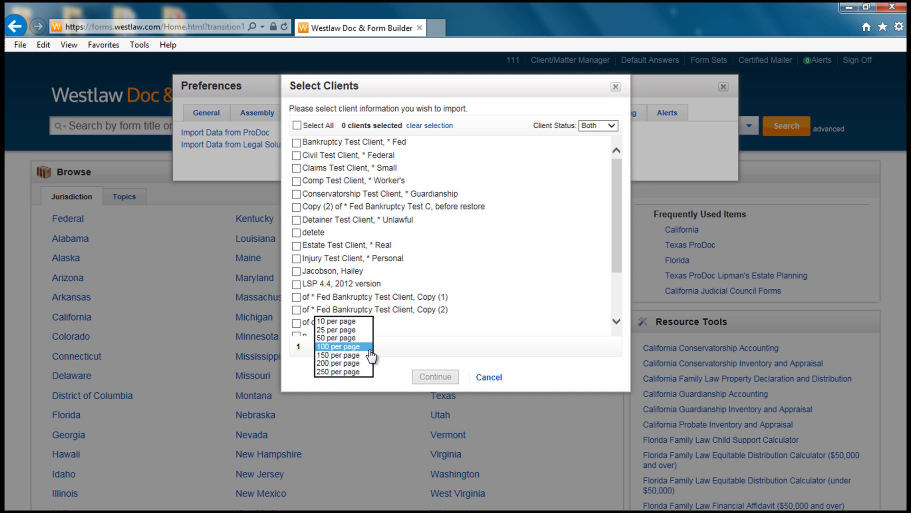
- Show 250 clients per page, select all 21 clients, and continue the import
click(337, 371)
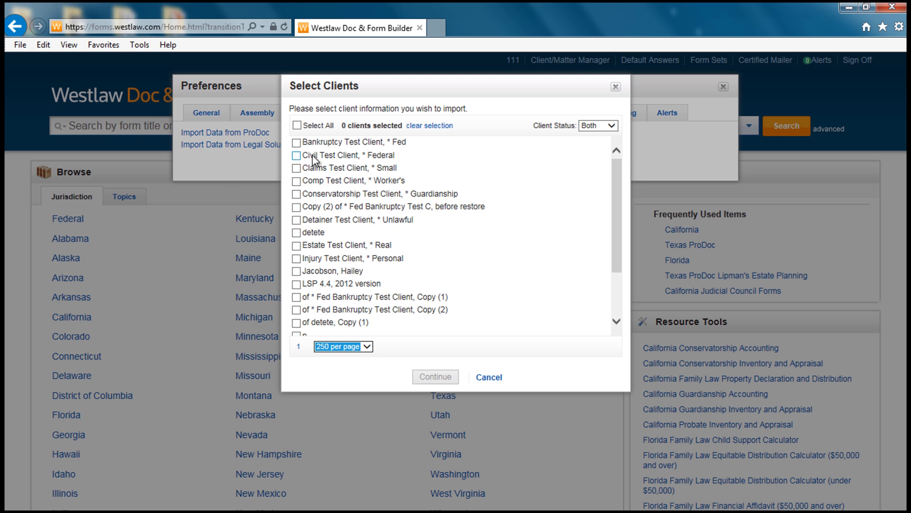
click(296, 125)
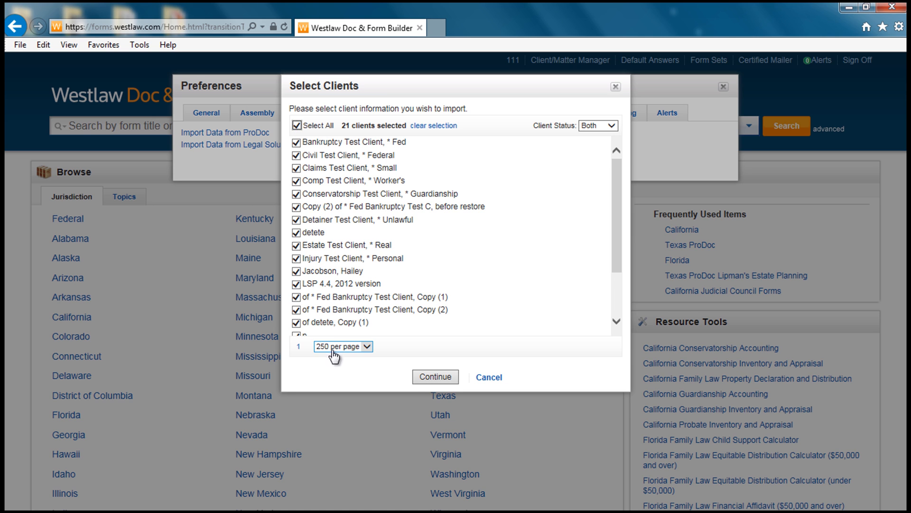
click(429, 378)
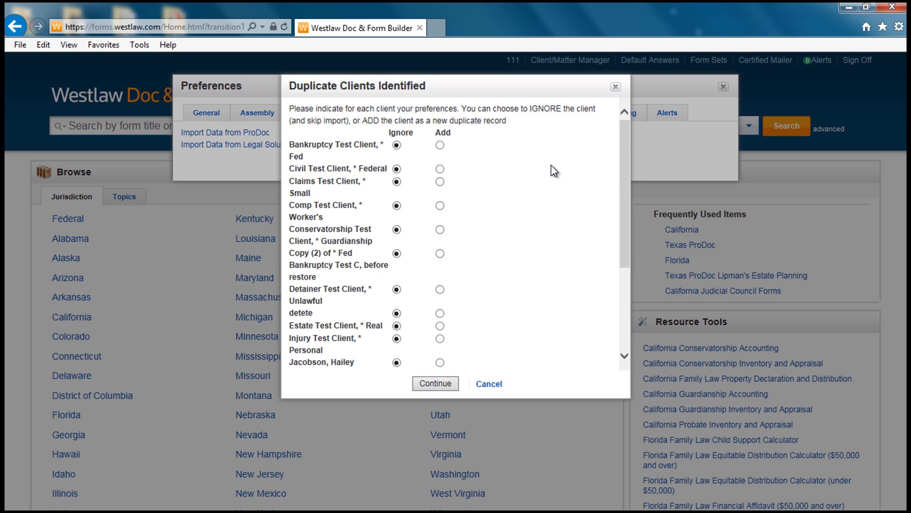
- Set the first duplicate client to Add, import the 1 record, and close the Congratulations dialog
click(440, 144)
click(425, 382)
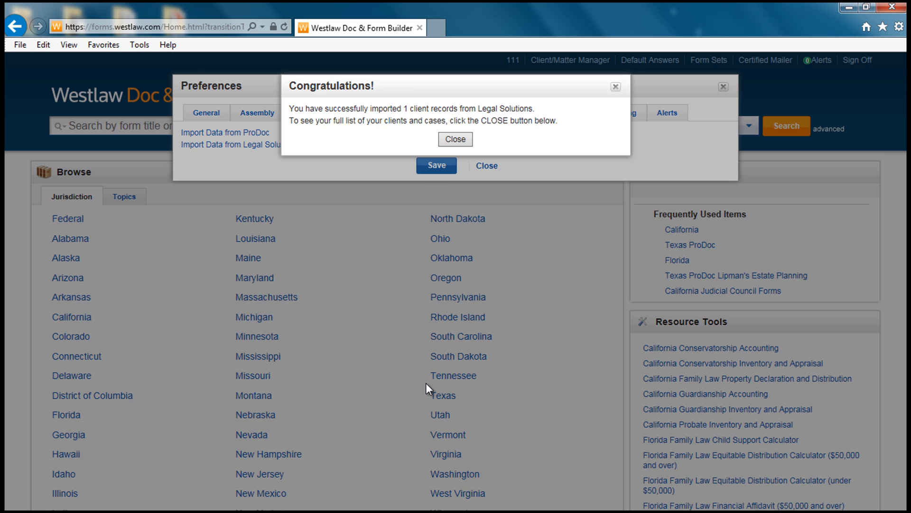
click(455, 139)
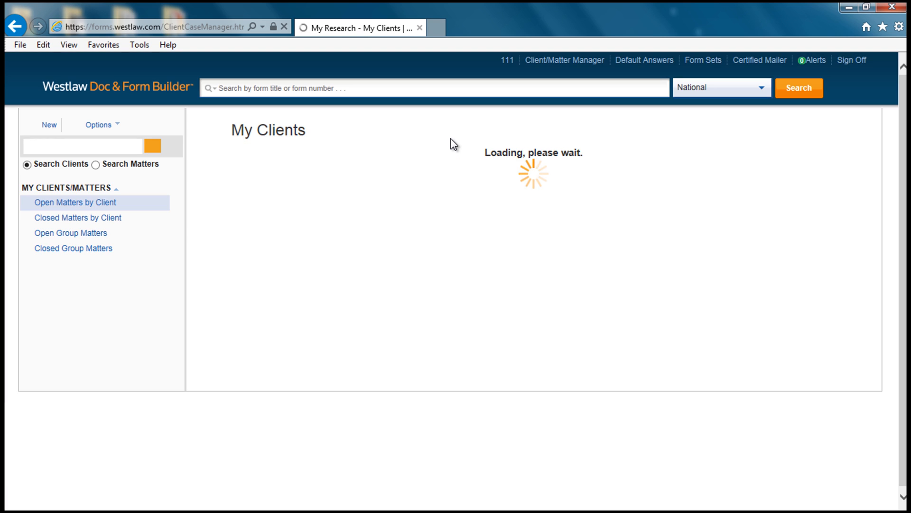